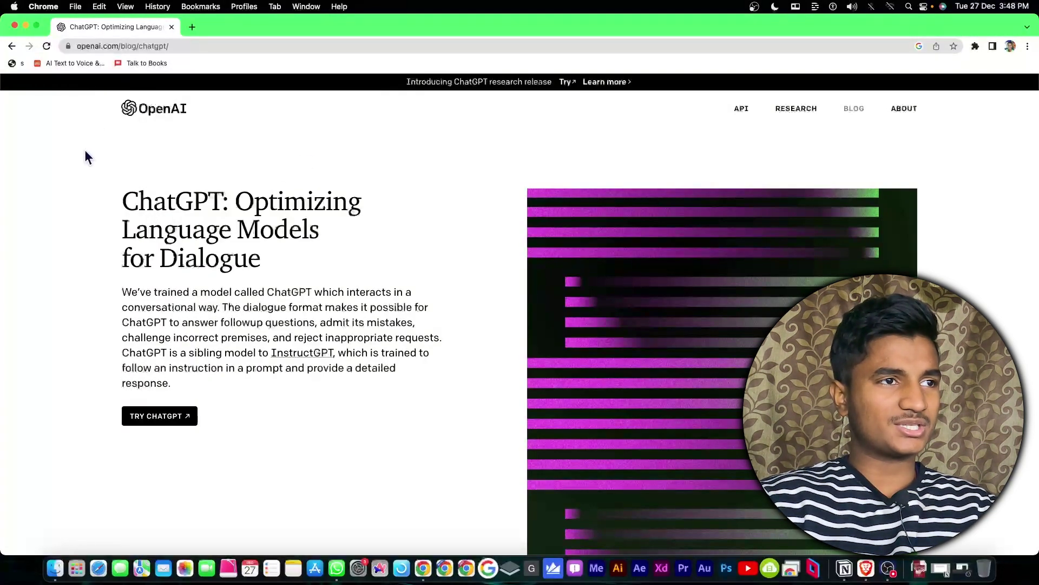
Search Google for 'chat gpt', open OpenAI's ChatGPT blog result and launch ChatGPT in a new tab
left_click(154, 47)
type("chat")
key("Return")
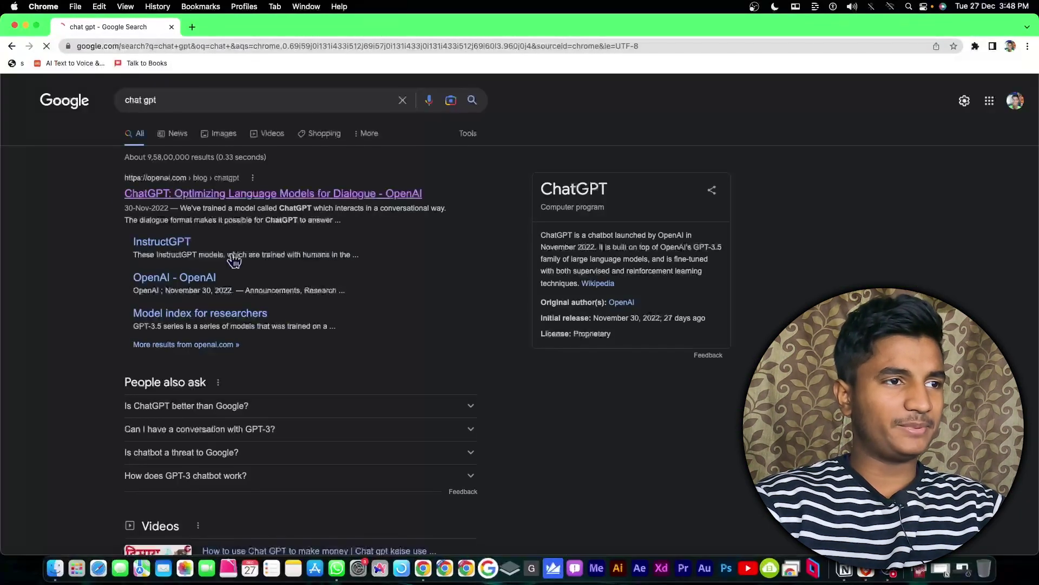
left_click(155, 194)
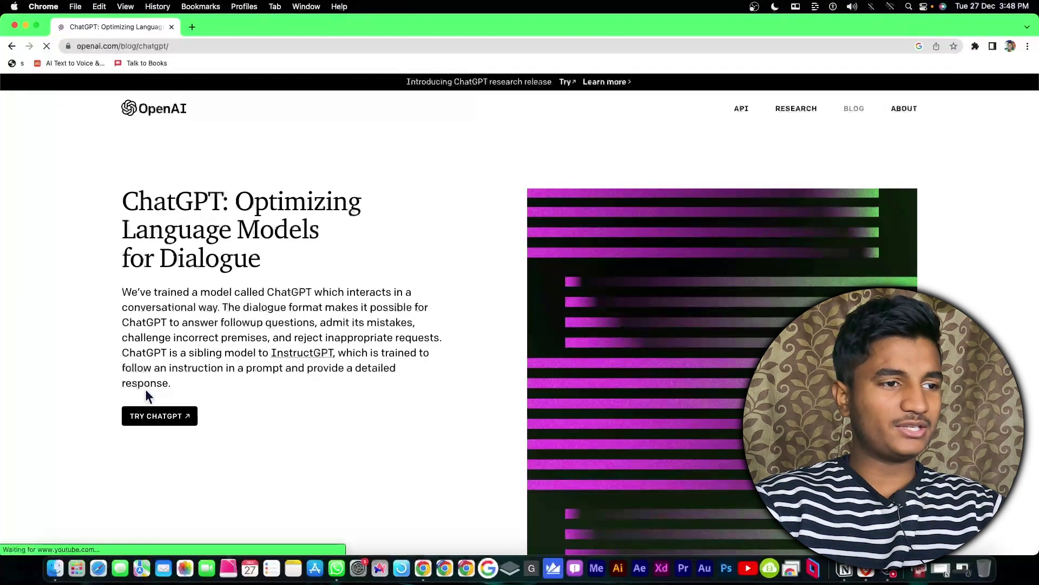
left_click(165, 427)
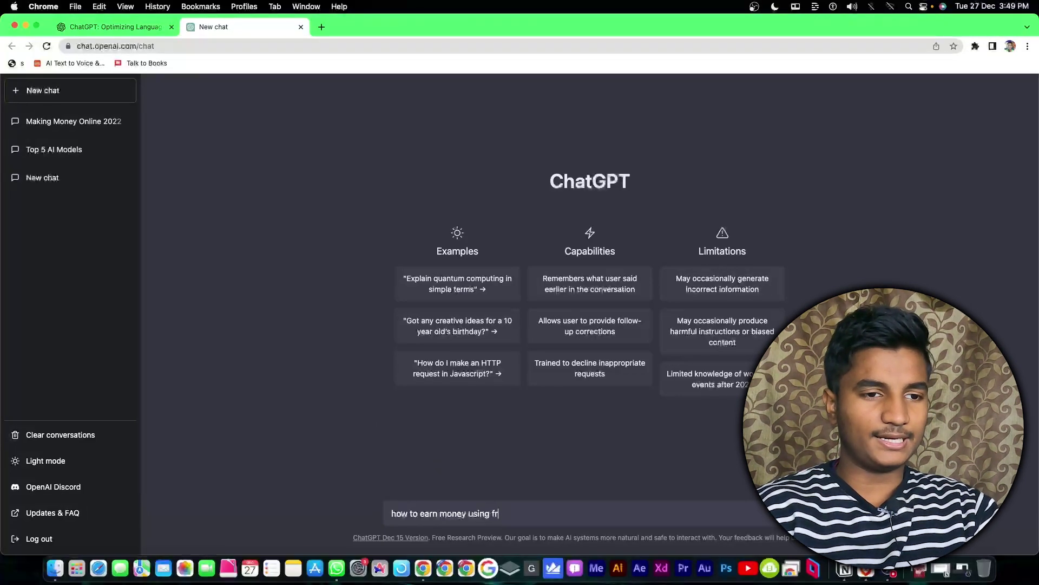
Finish the prompt 'how to earn money using freelancing' and send it to ChatGPT
type("ancing")
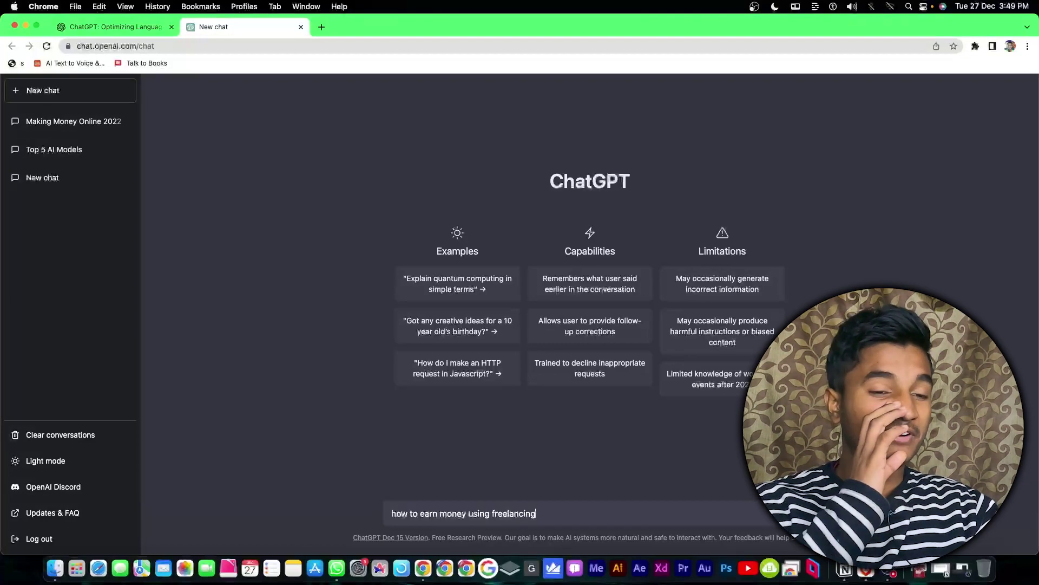
key("Return")
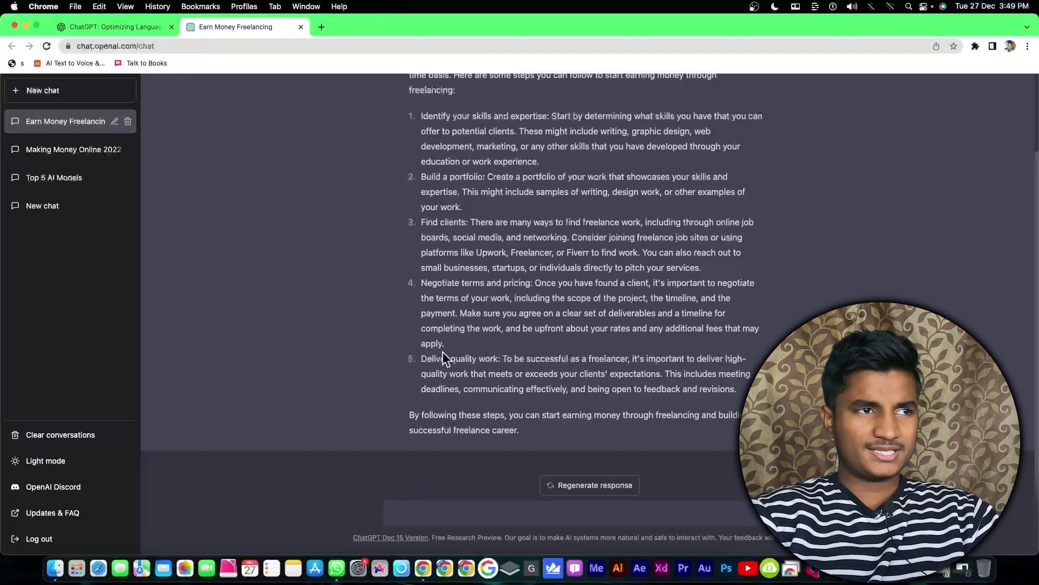
Send 'MORE' to ChatGPT to get five extra freelancing tips
scroll(499, 324, "up", 5)
scroll(567, 373, "down", 3)
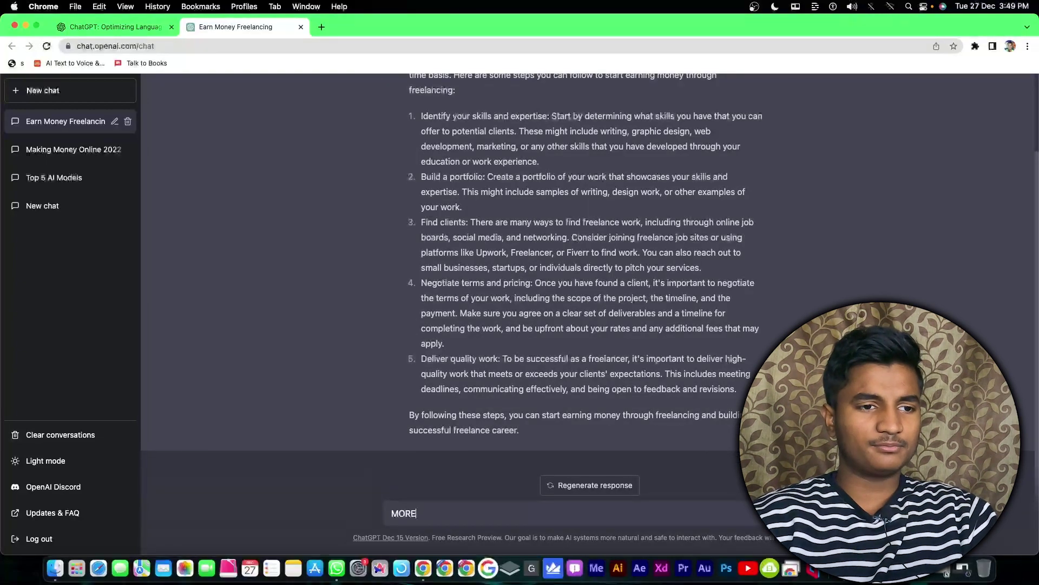
key("Return")
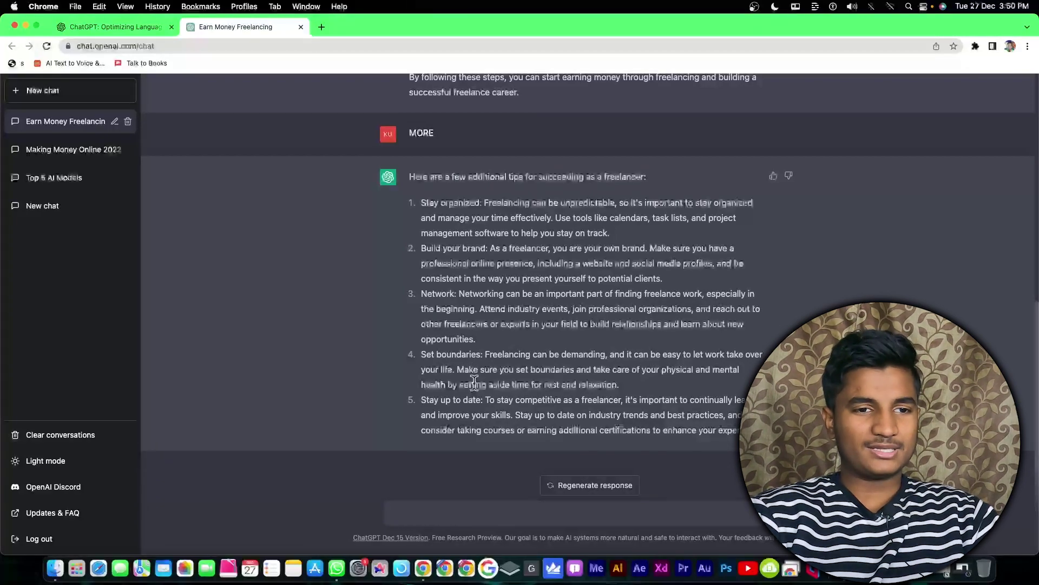
Select and copy the text of ChatGPT's first freelancing-steps answer
scroll(460, 347, "up", 7)
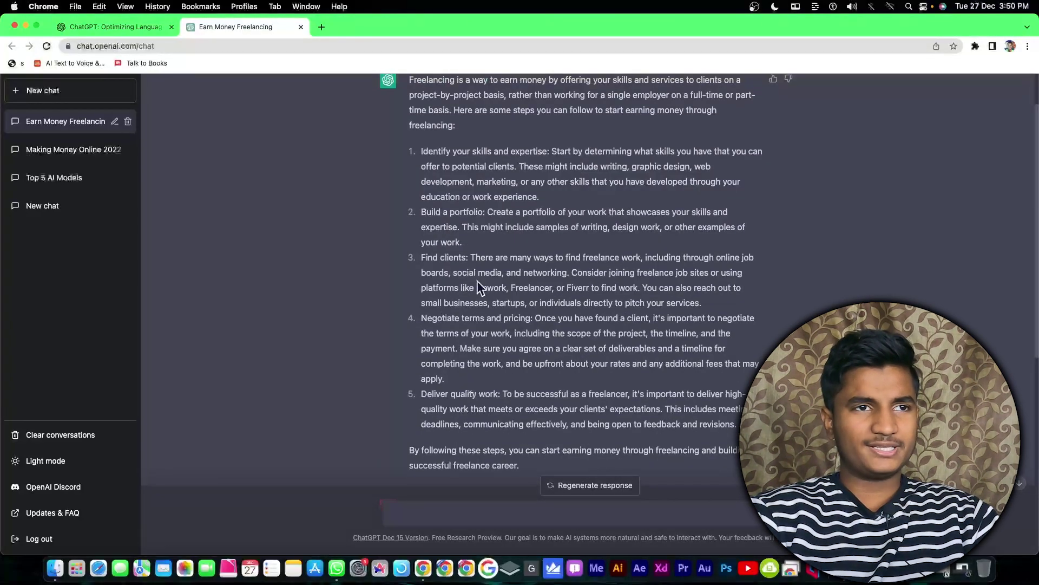
scroll(485, 252, "up", 1)
left_click_drag(407, 97, 521, 479)
scroll(487, 303, "up", 1)
right_click(459, 137)
left_click(473, 163)
left_click(466, 230)
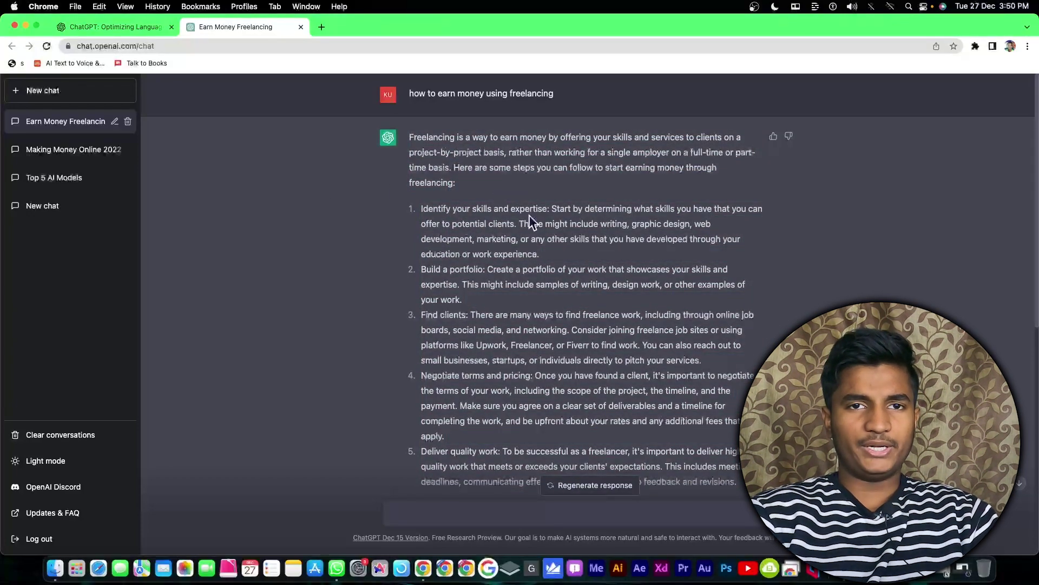
Search 'steve ai' in a new tab and open the Steve AI website
left_click(323, 27)
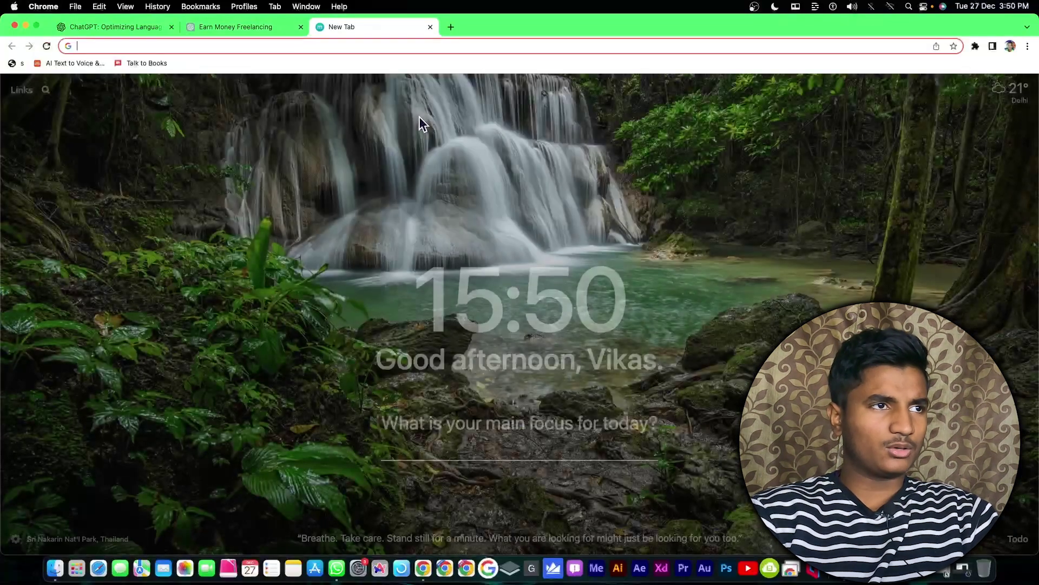
type("steve ai")
key("Return")
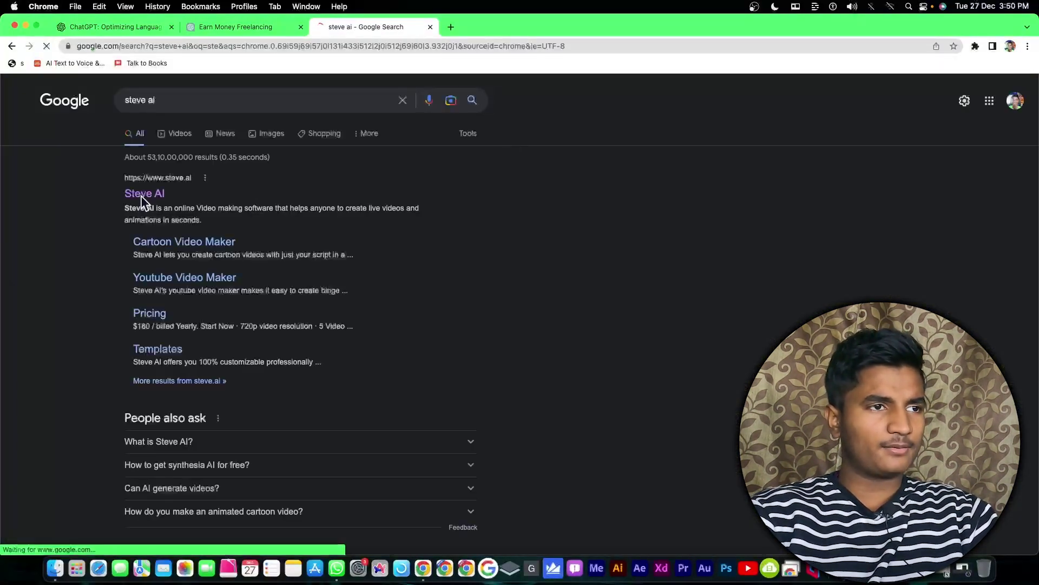
left_click(141, 194)
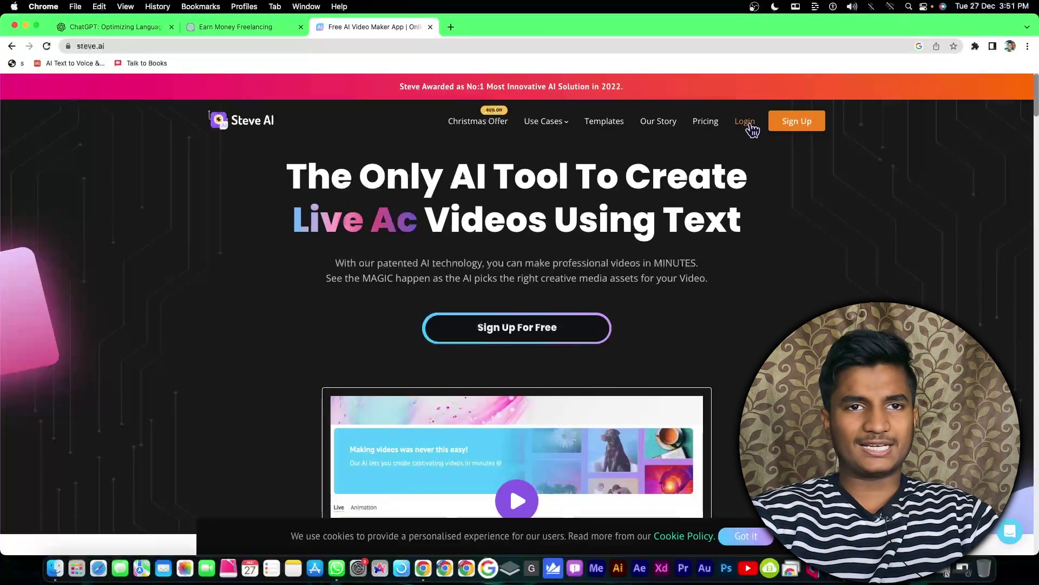
Log in to Steve AI and pick the Animation options for a Script to Animation video
left_click(746, 122)
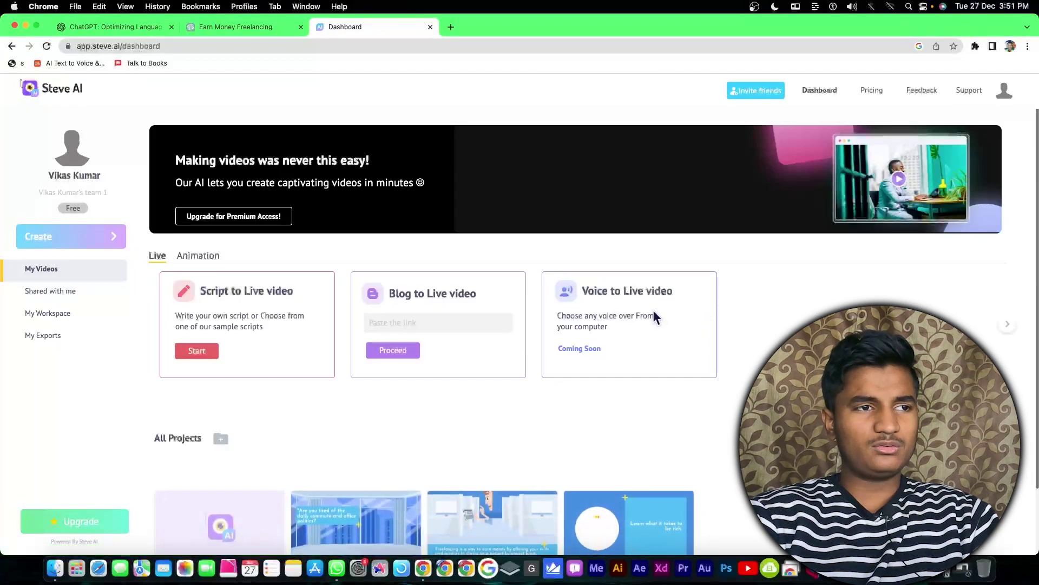
left_click(193, 261)
left_click(162, 258)
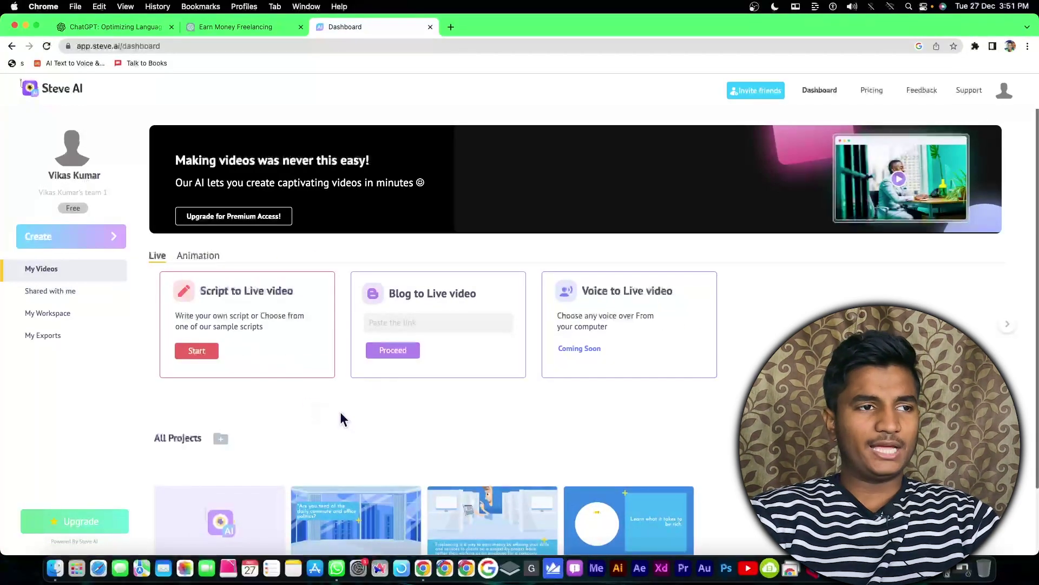
left_click(199, 259)
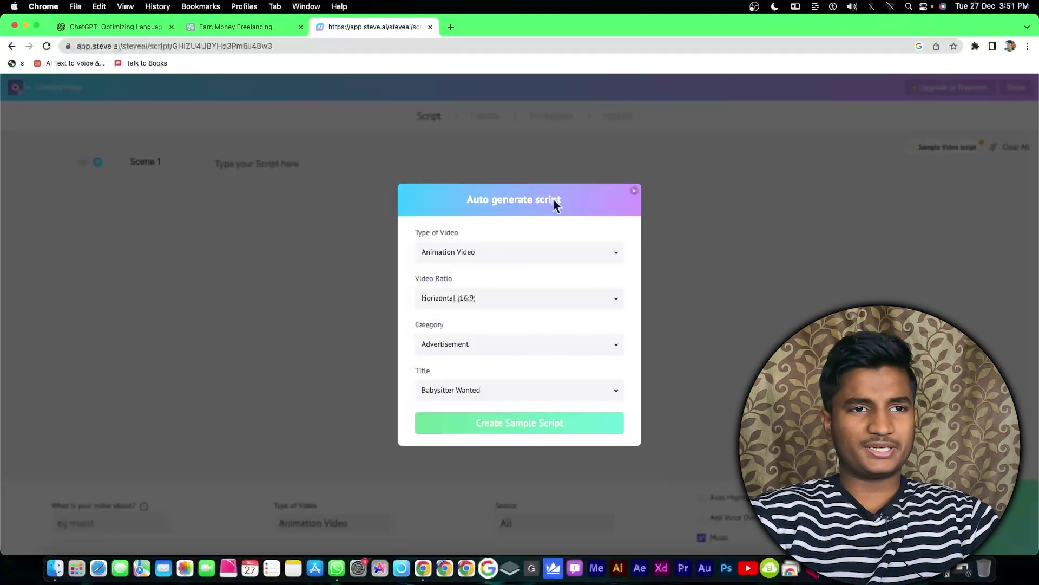
Paste the freelancing text as the script, set topic 'How to earn money', keep Animation Video
left_click(633, 191)
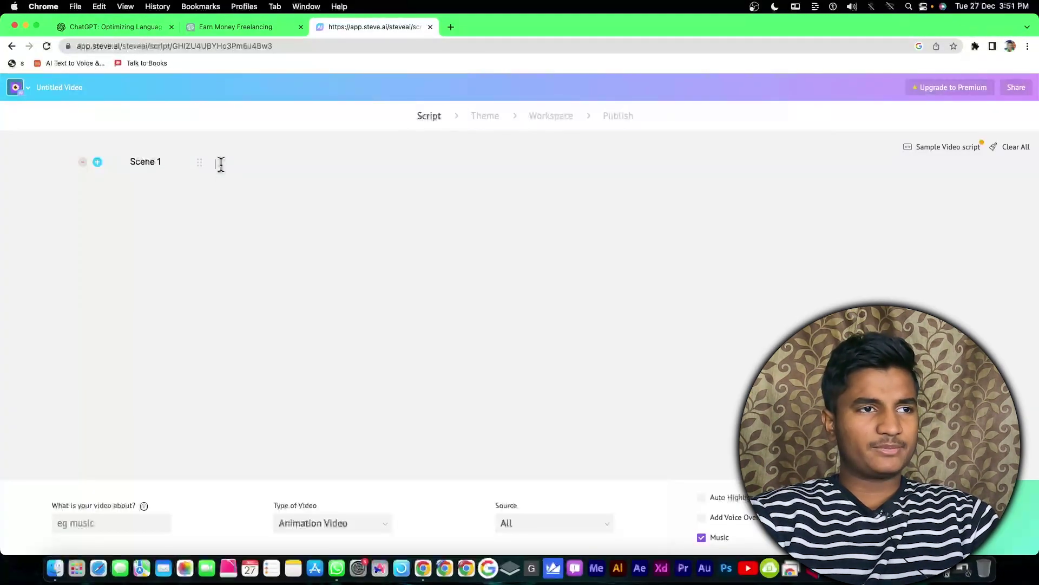
key("super+v")
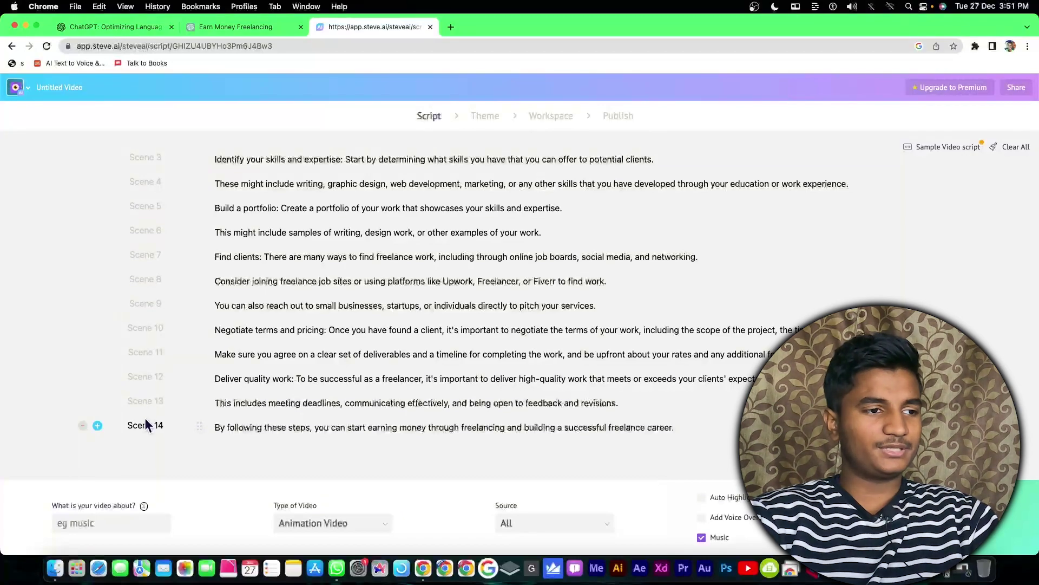
left_click(102, 524)
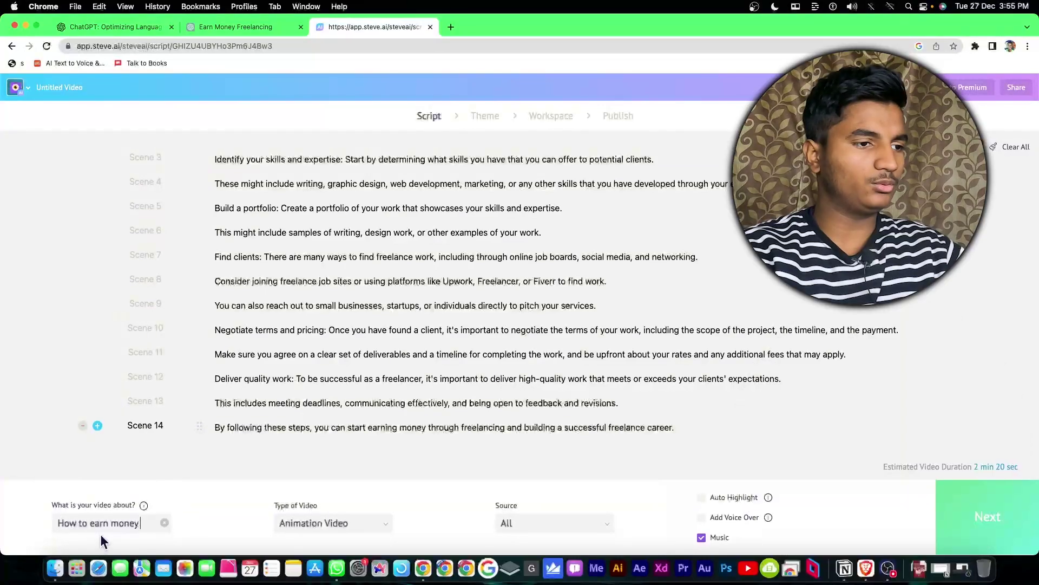
left_click(352, 529)
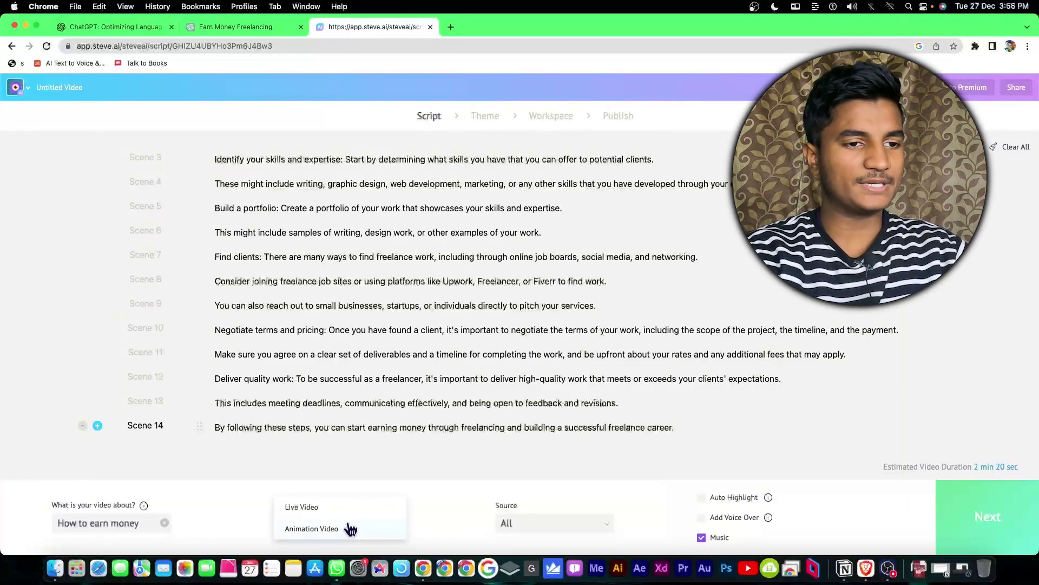
left_click(353, 527)
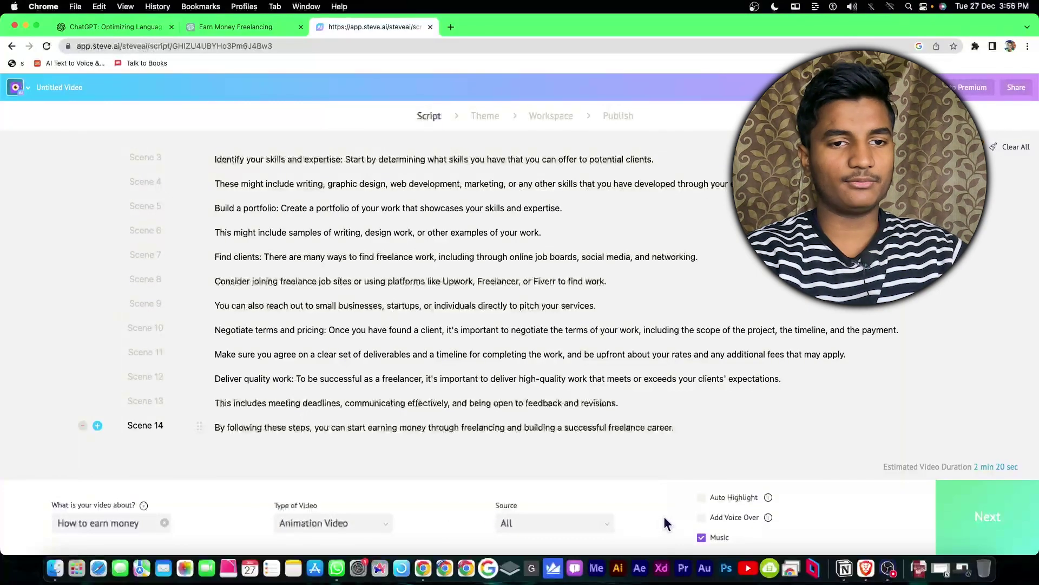
Enable voiceover in English with a US accent and the female Joanna voice
left_click(702, 520)
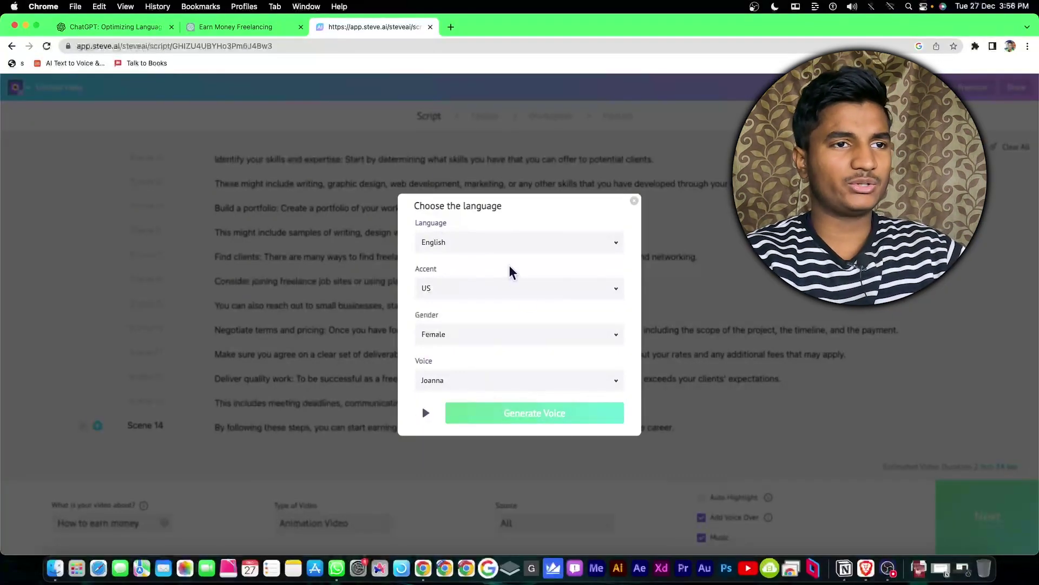
left_click(479, 247)
left_click(466, 249)
left_click(459, 288)
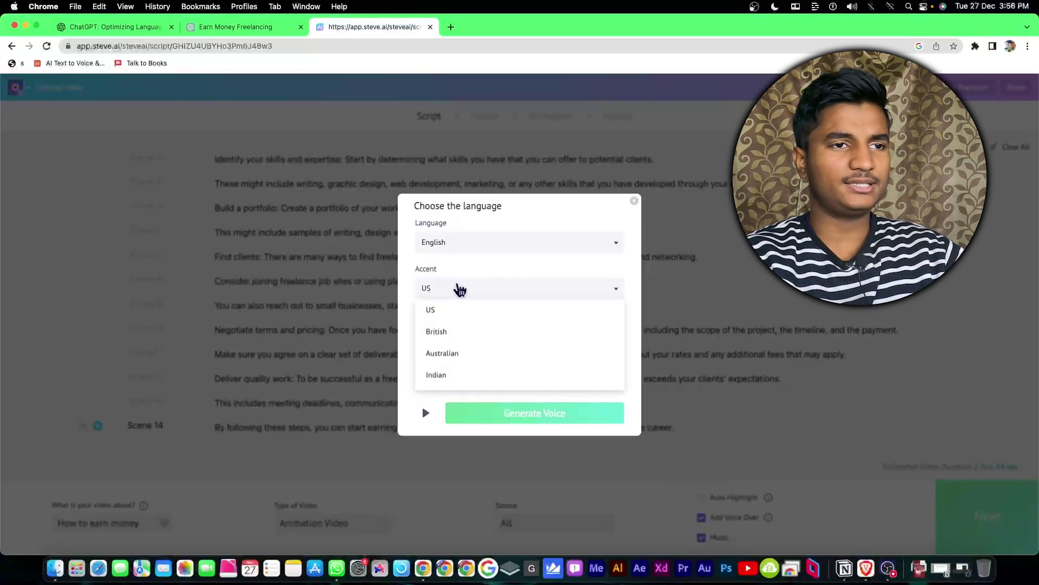
left_click(458, 288)
left_click(484, 334)
left_click(458, 374)
left_click(458, 380)
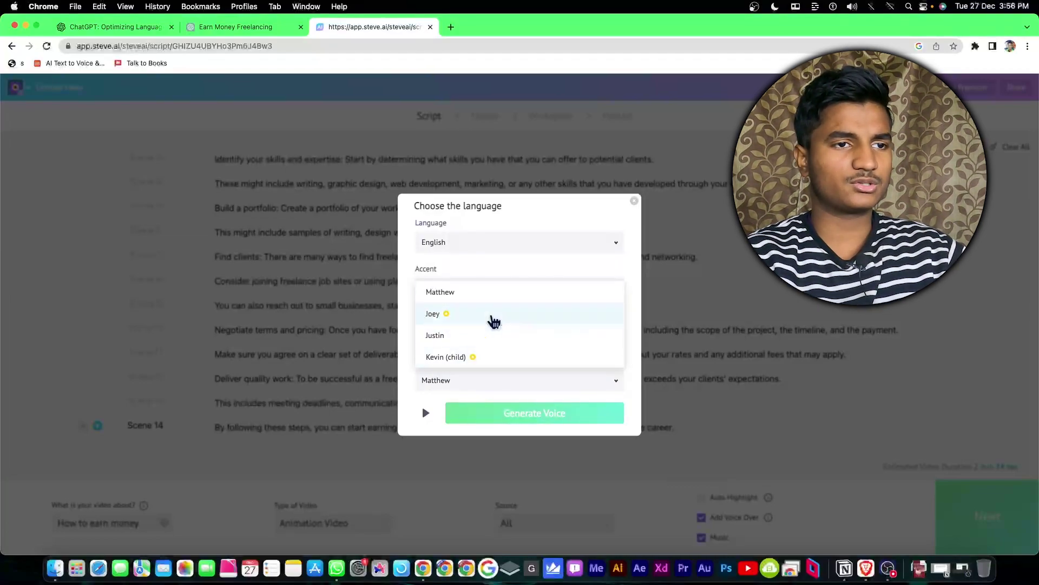
left_click(466, 296)
left_click(476, 334)
left_click(494, 382)
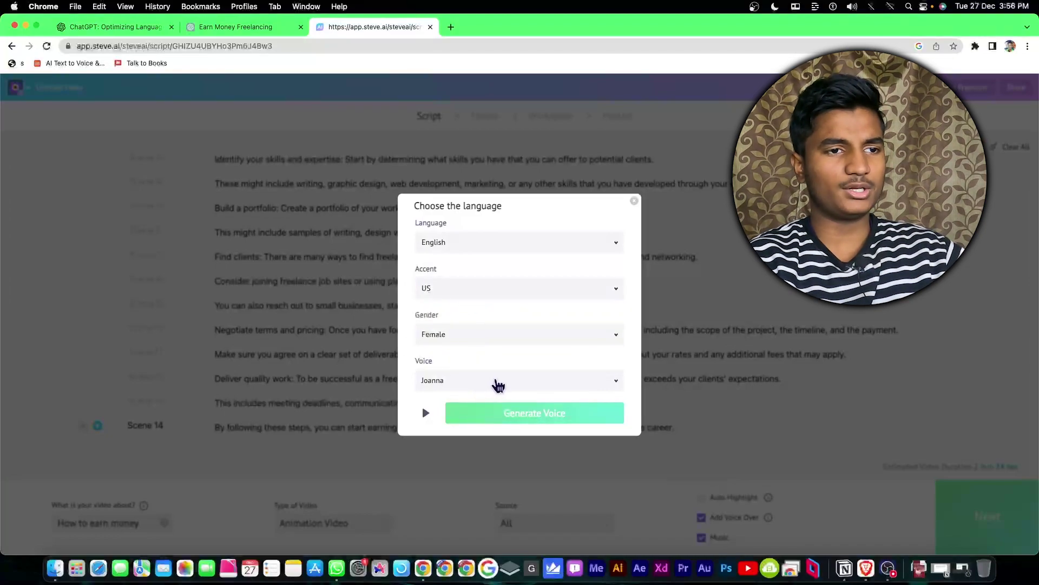
Generate the AI voiceover, move past the script and pick the 'A very warm welcome' style
left_click(485, 417)
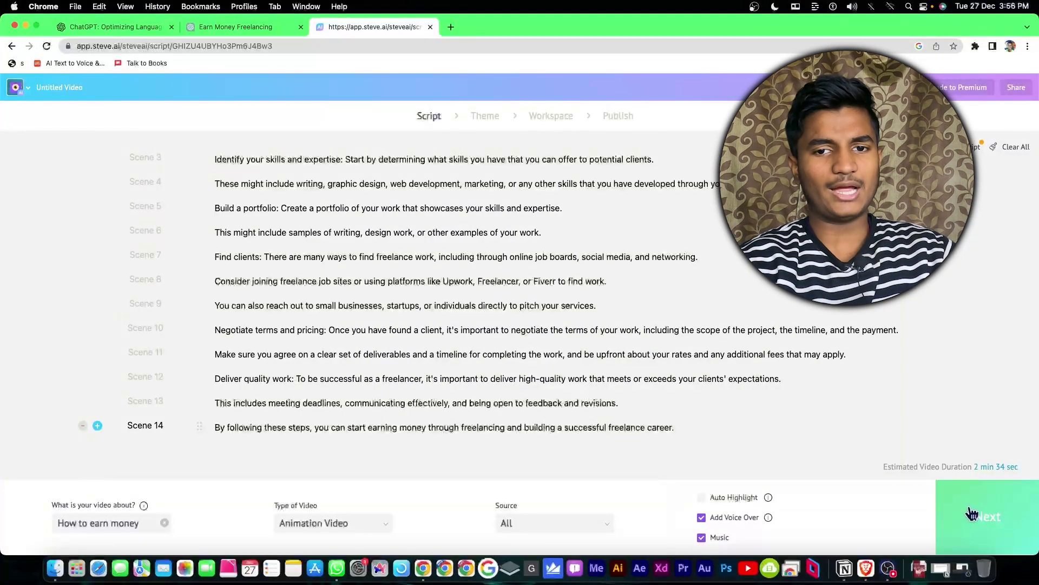
left_click(981, 520)
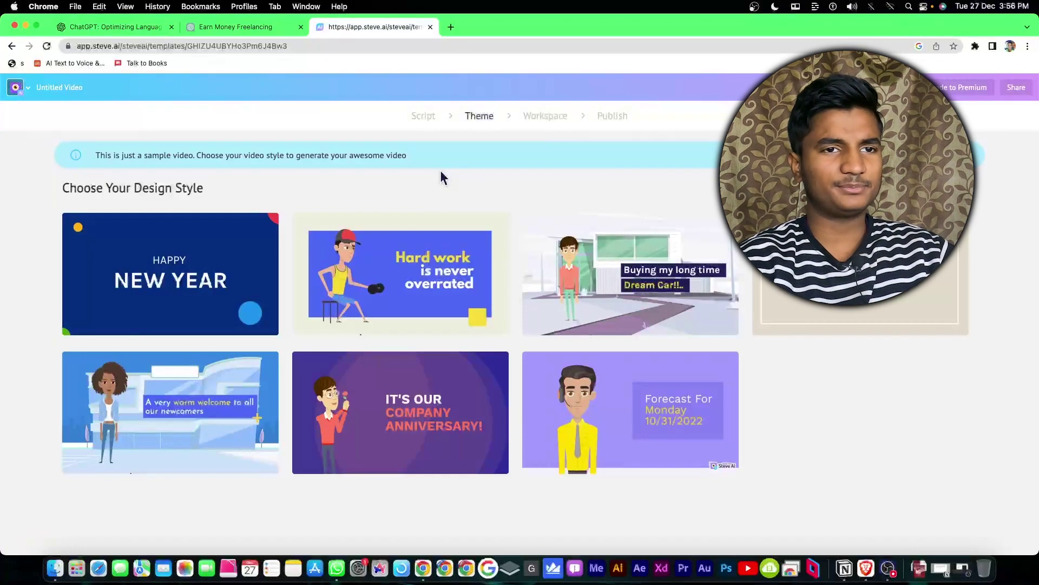
left_click(195, 390)
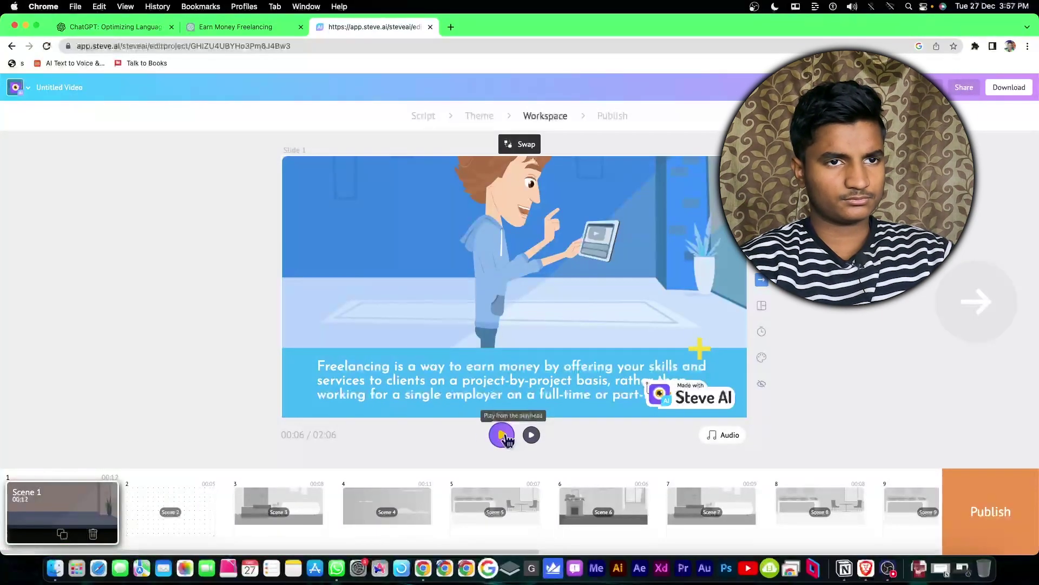
Play and pause a preview of the video, then view Scenes 2 through 6
left_click(502, 435)
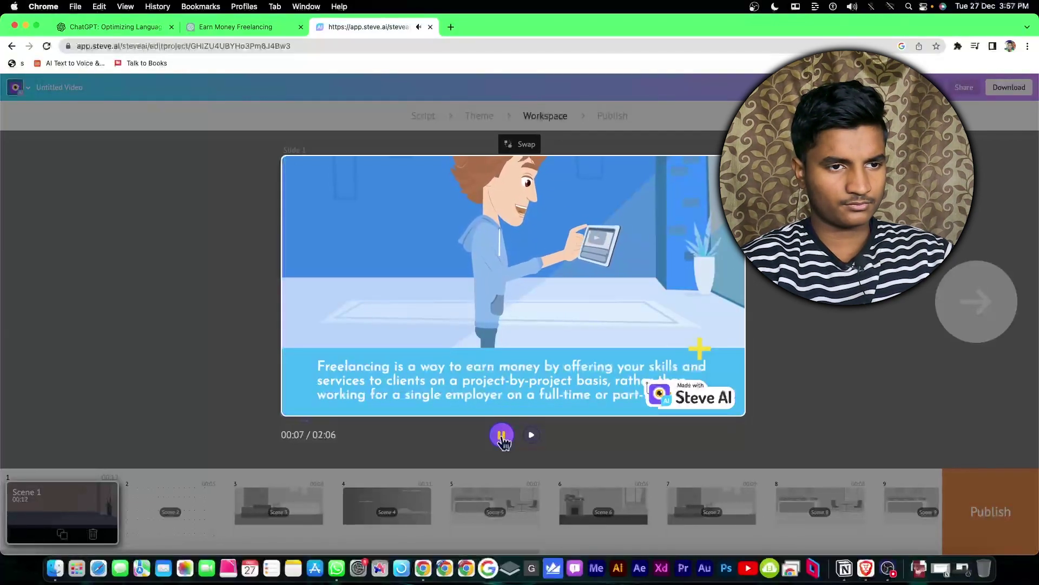
left_click(501, 436)
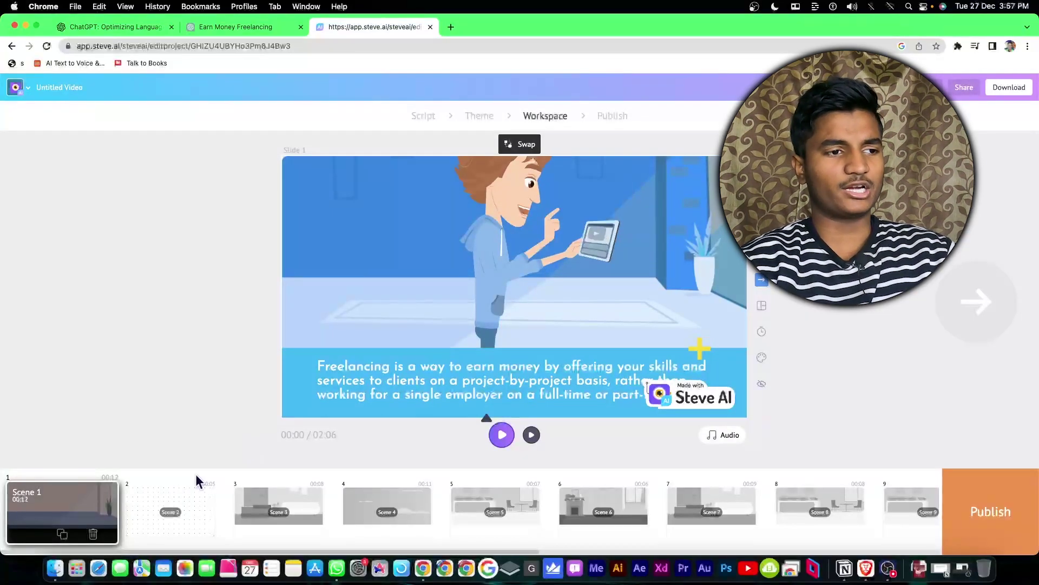
left_click(181, 498)
left_click(279, 500)
left_click(395, 501)
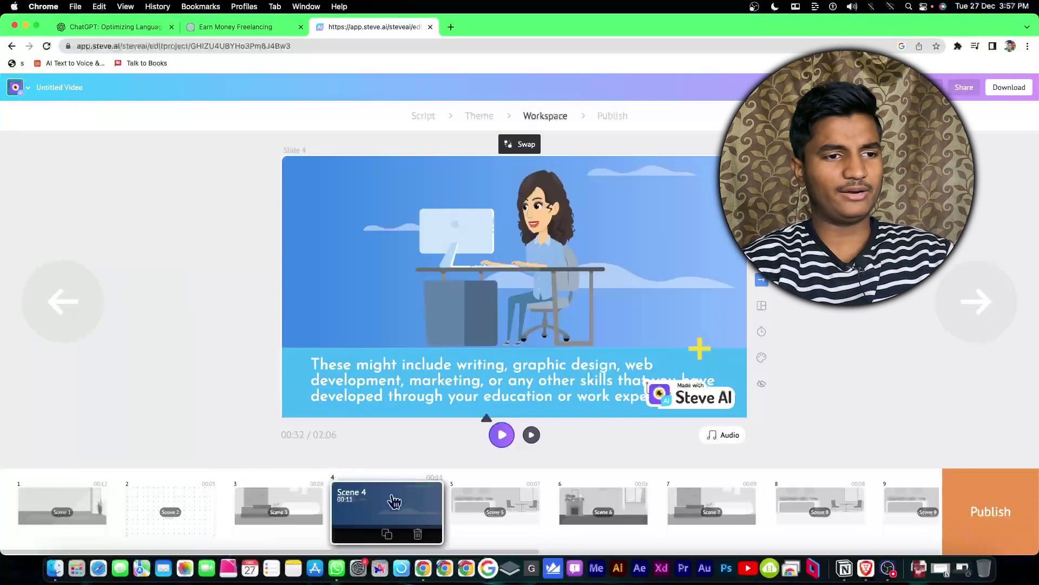
left_click(495, 504)
left_click(604, 504)
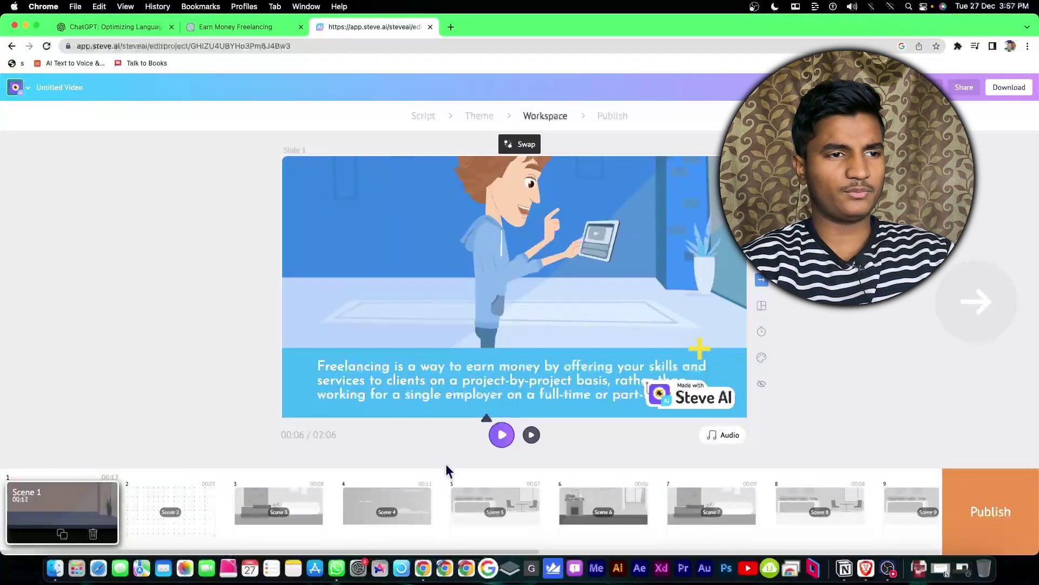
Raise Scene 1's caption band higher and edit Scene 6's caption text
left_click_drag(299, 387, 299, 347)
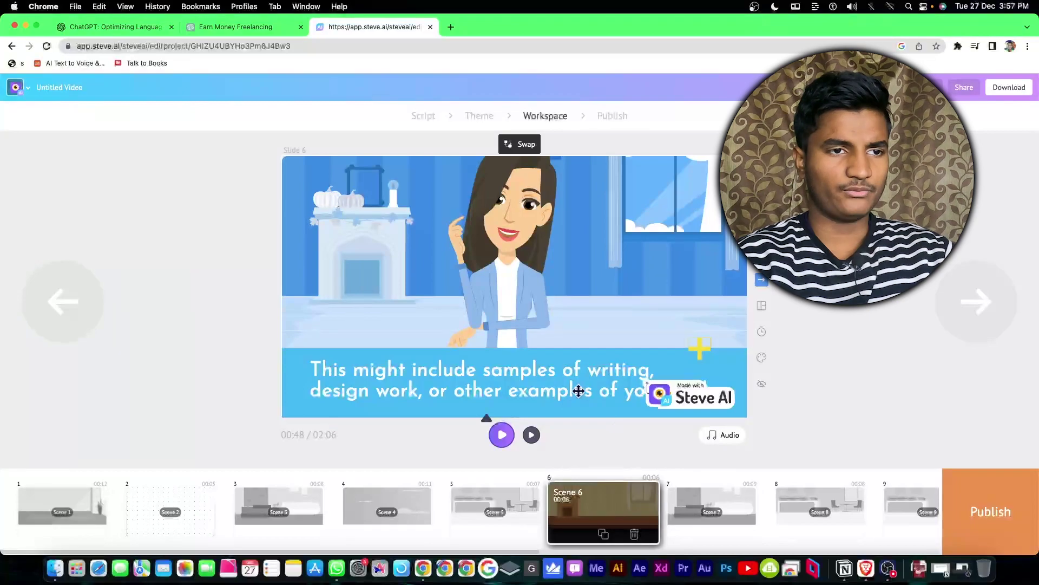
left_click(578, 390)
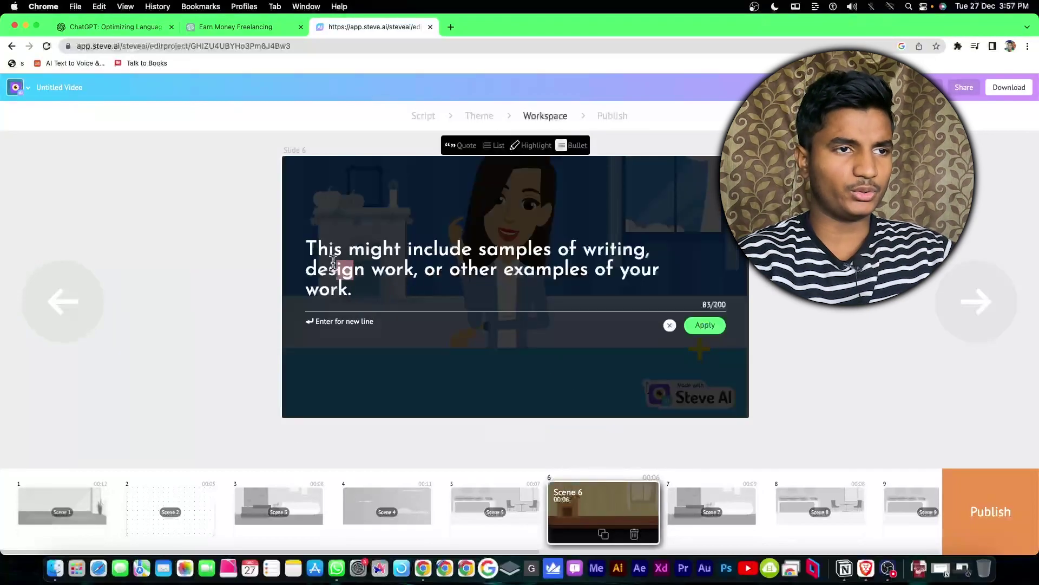
triple_click(380, 291)
left_click(380, 290)
left_click(670, 325)
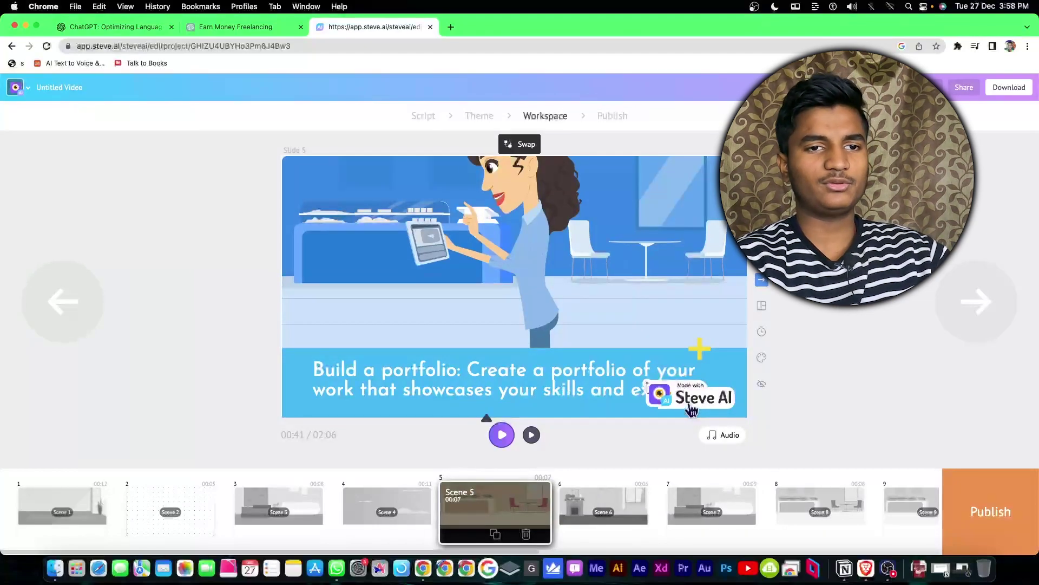
Check the watermark-removal plans, close them, and bring up Scene 8 in the editor
left_click(692, 407)
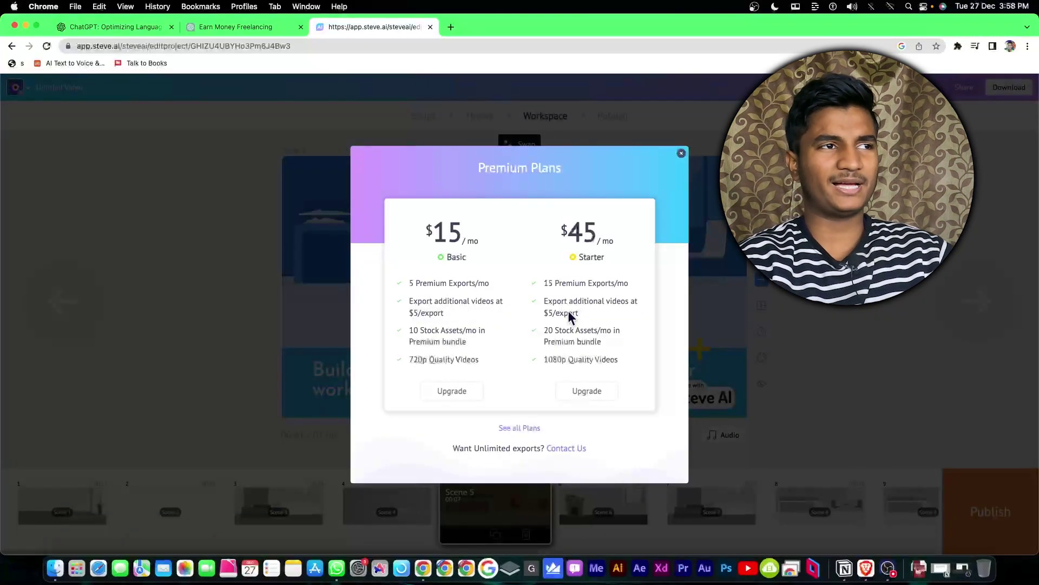
left_click(681, 153)
left_click(820, 489)
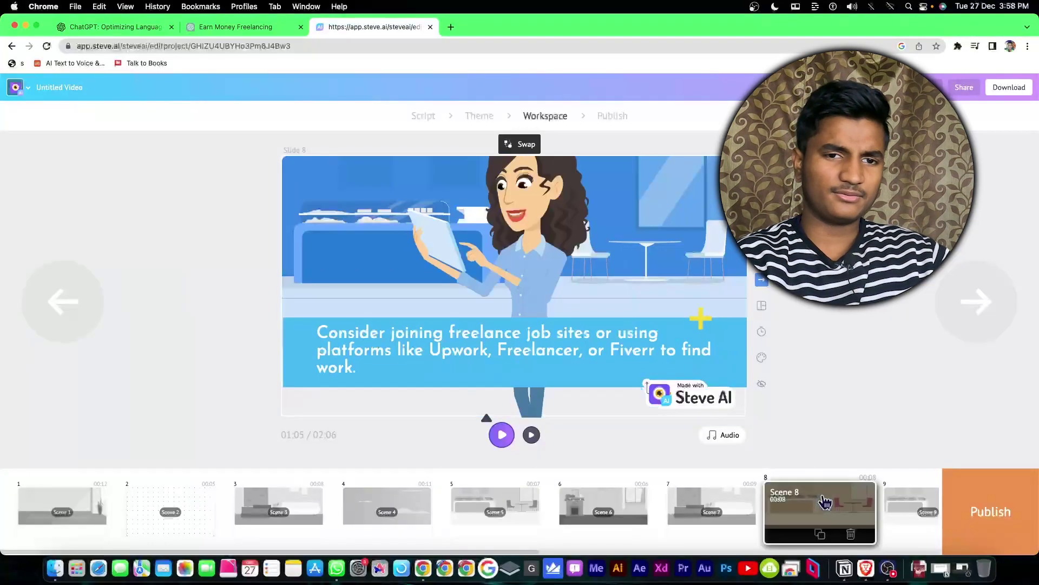
key("Right")
key("Right")
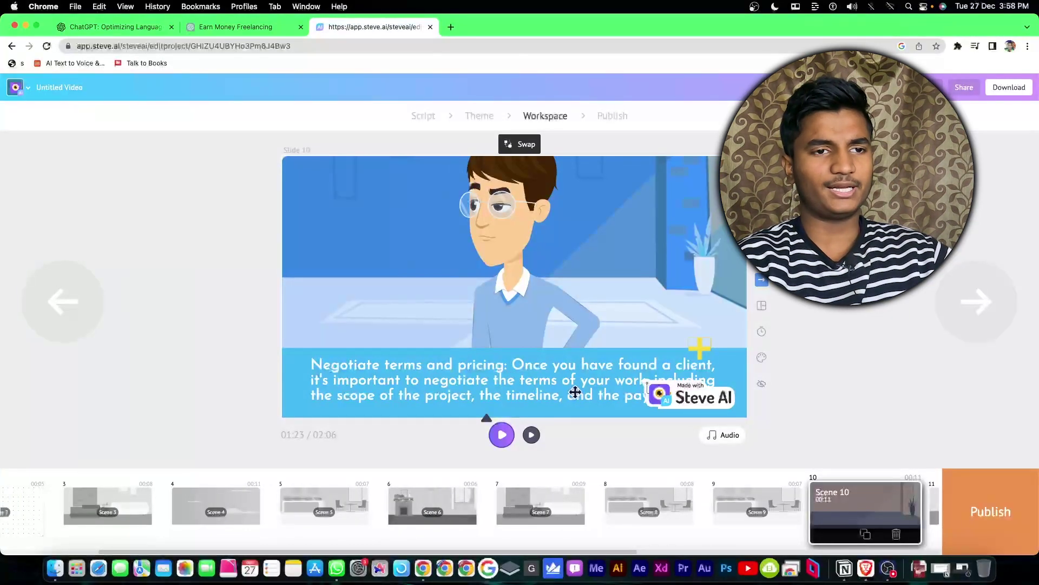
key("Left")
key("Left")
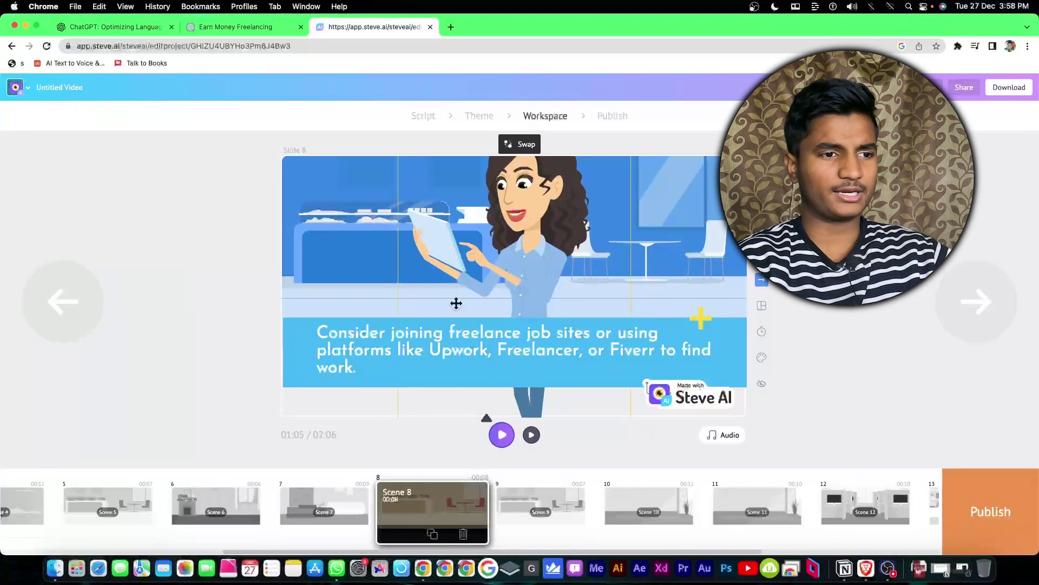
Change Scene 8's woman to the pose of sitting on a bean bag with a laptop
left_click(525, 224)
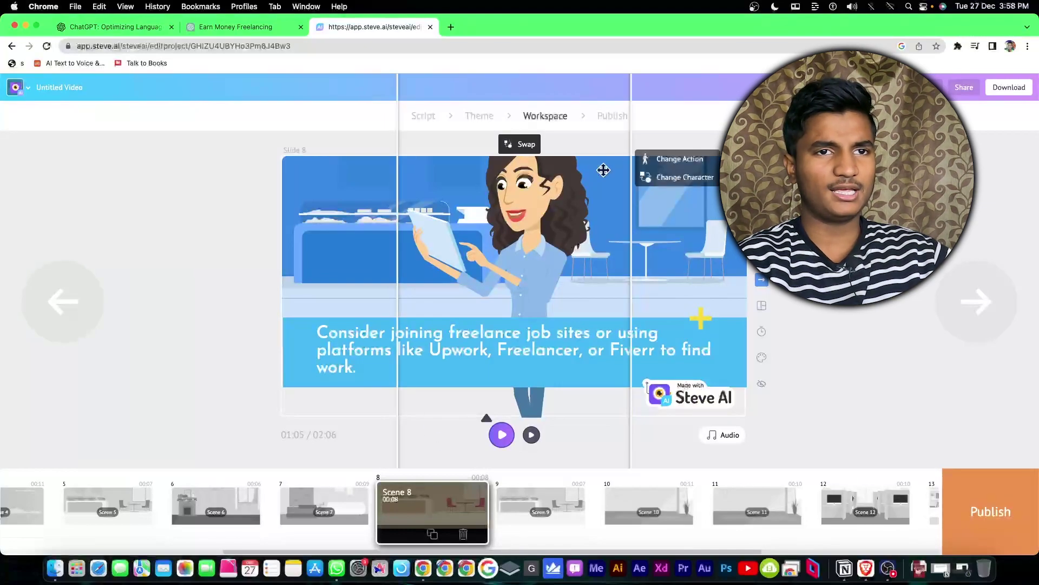
left_click(660, 160)
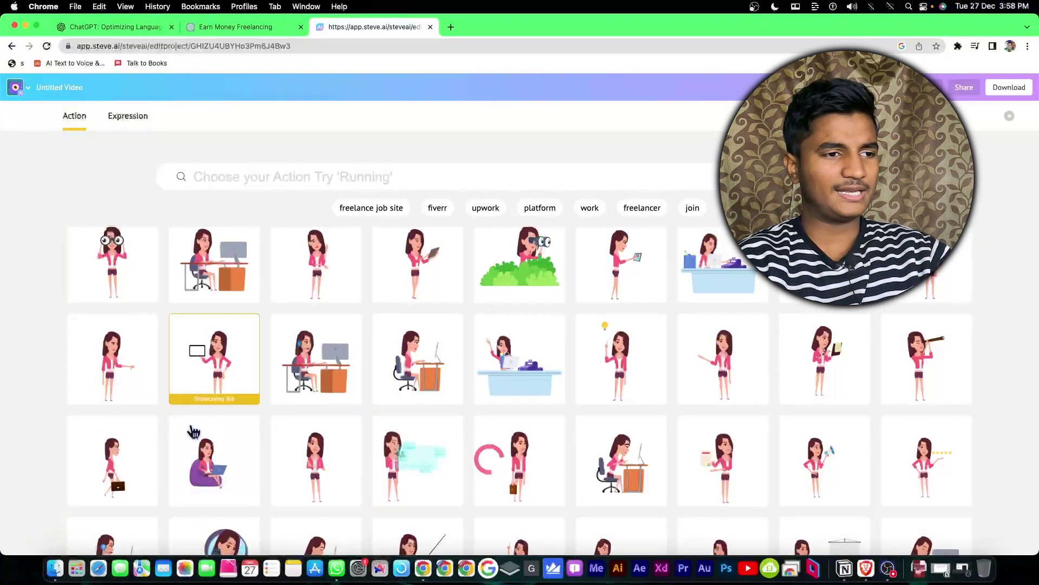
left_click(212, 461)
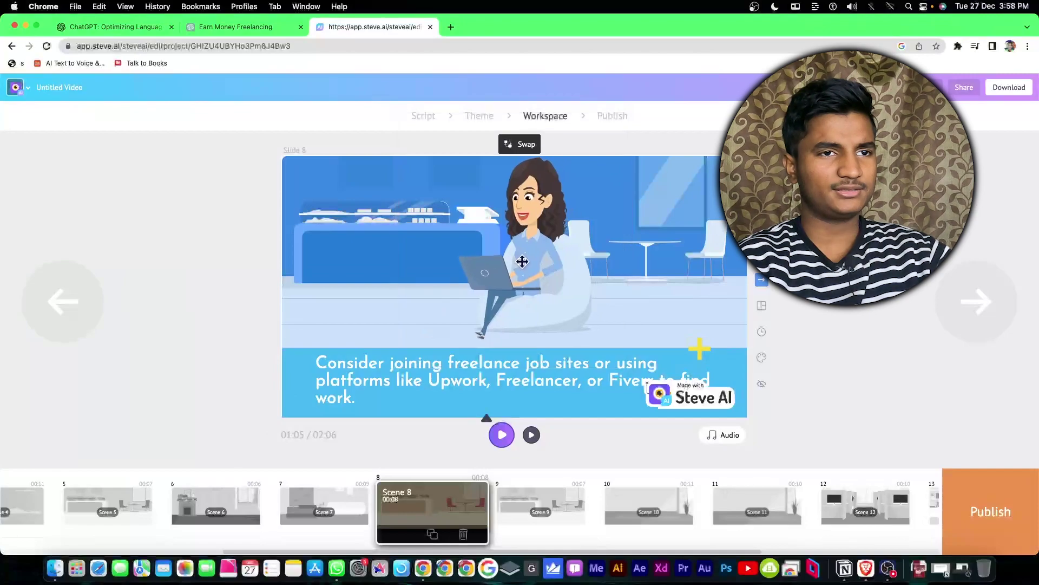
Replace the seated woman with the pink-shirt female character
left_click(573, 243)
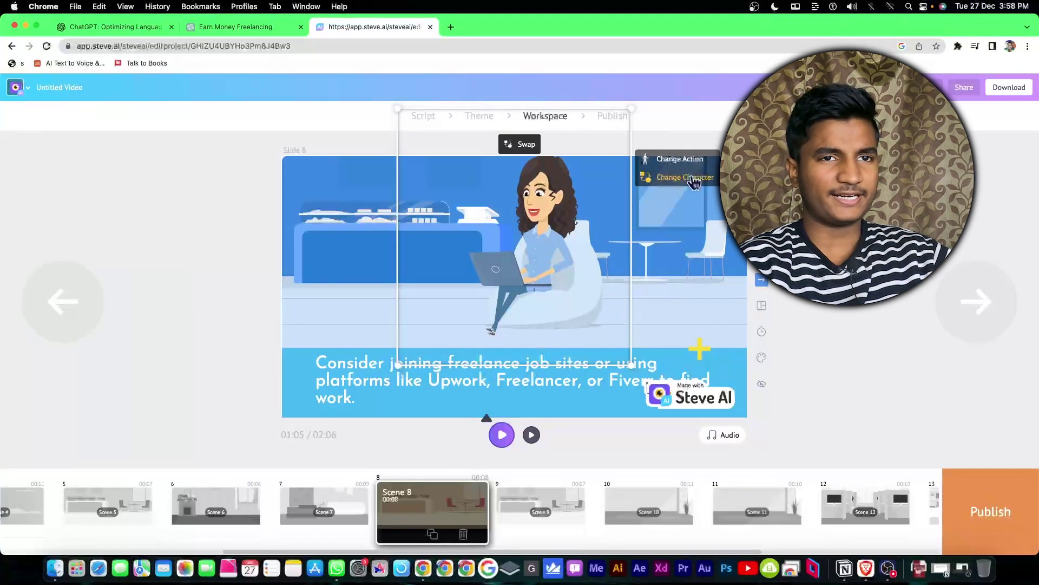
left_click(688, 180)
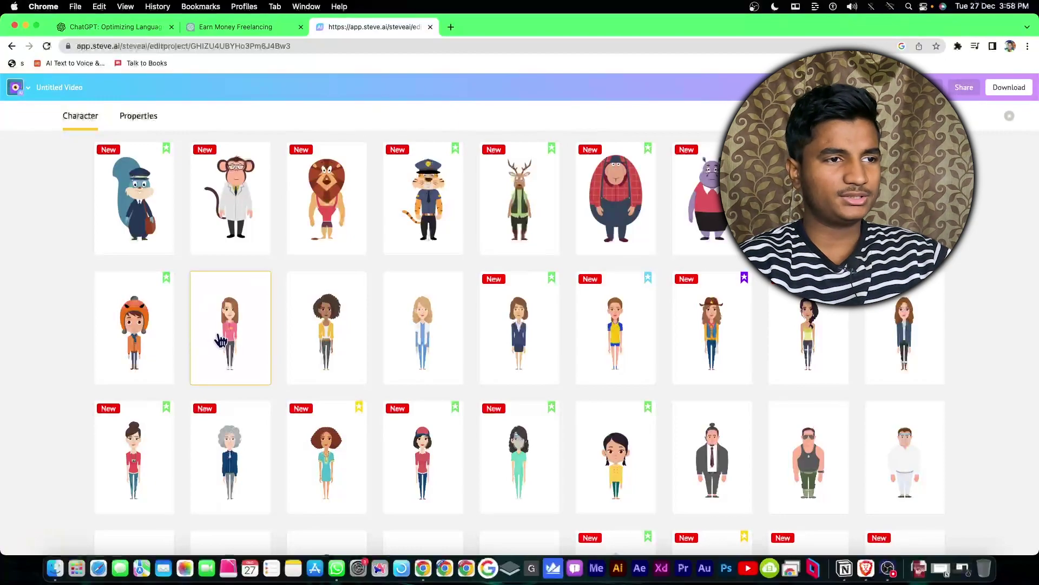
left_click(222, 340)
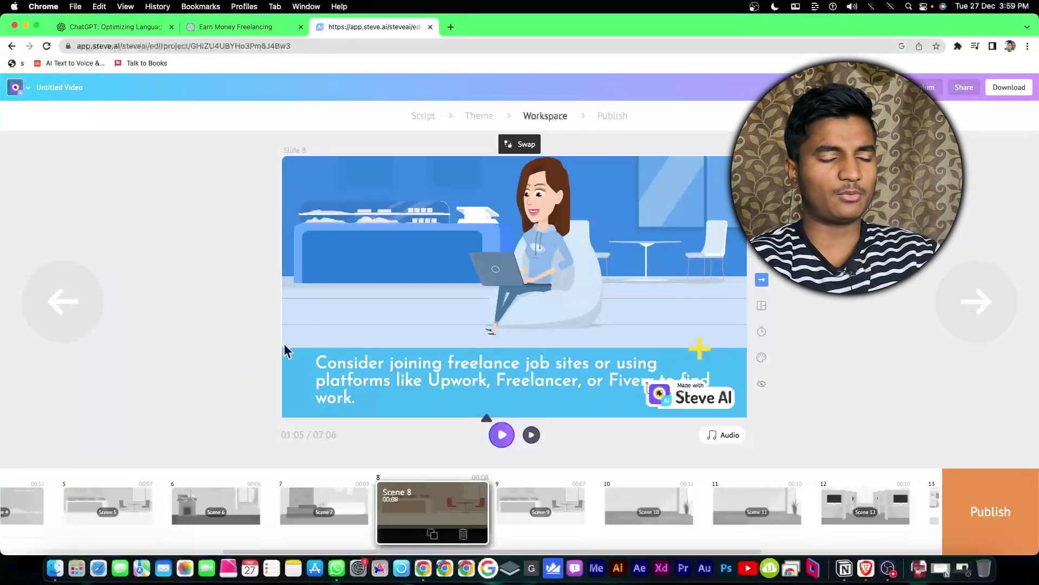
Nudge Scene 8's woman left, then set Scene 9's background music volume to 70
mouse_move(526, 294)
left_mouse_down()
mouse_move(510, 297)
mouse_move(650, 298)
mouse_move(521, 295)
left_mouse_up()
key("Right")
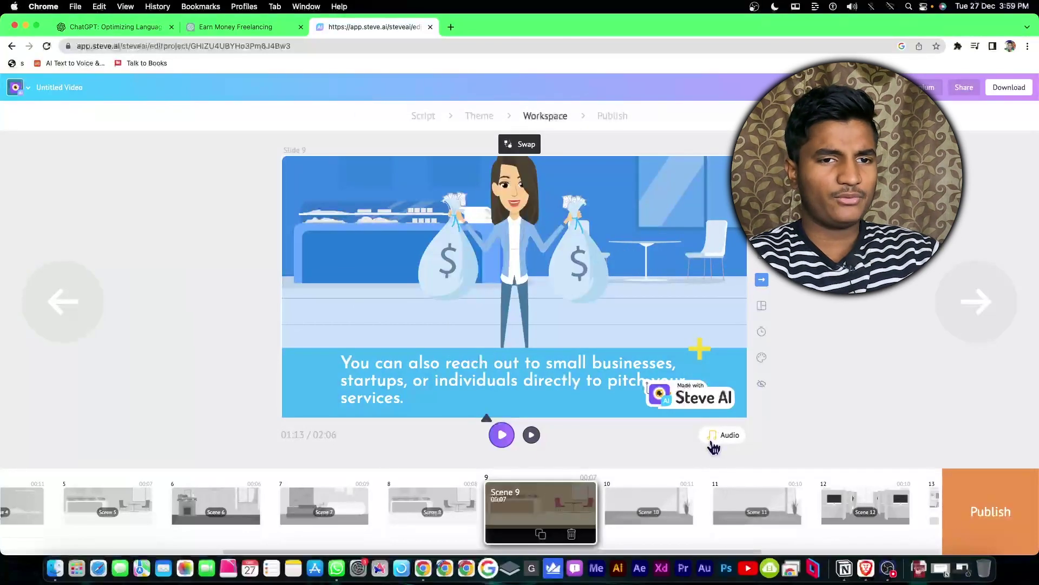
left_click(712, 438)
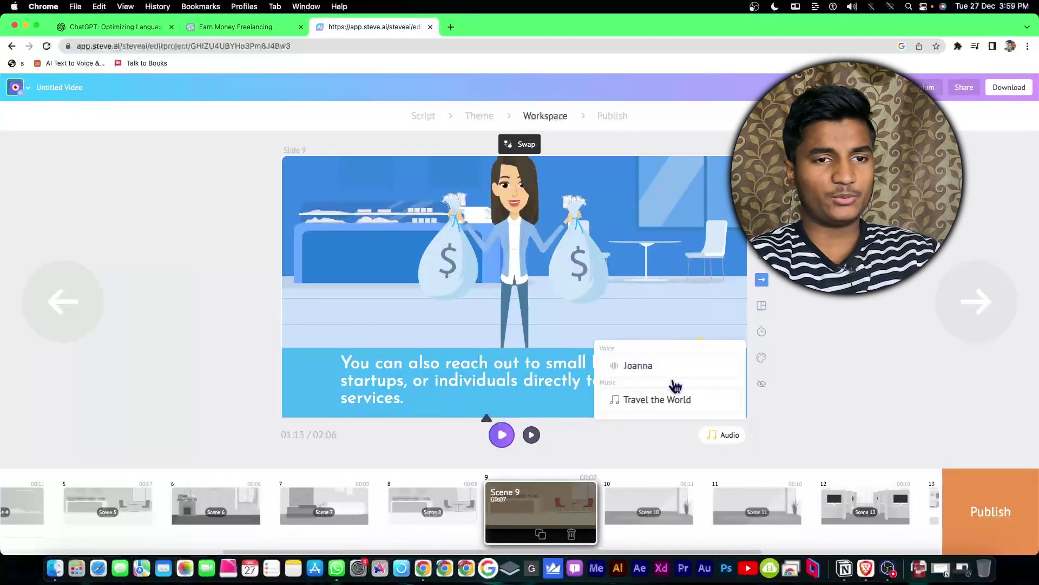
mouse_move(669, 402)
mouse_move(717, 400)
mouse_move(720, 392)
left_mouse_down()
mouse_move(723, 353)
mouse_move(724, 373)
left_mouse_up()
Keep the voiceover at English US, Female gender, with the Joanna voice
left_click(656, 374)
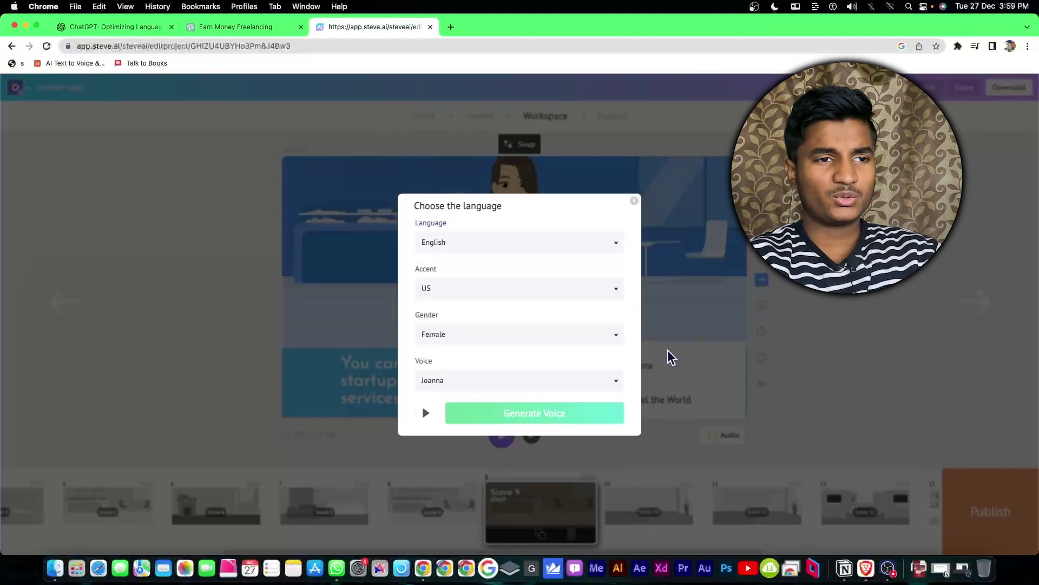
left_click(448, 339)
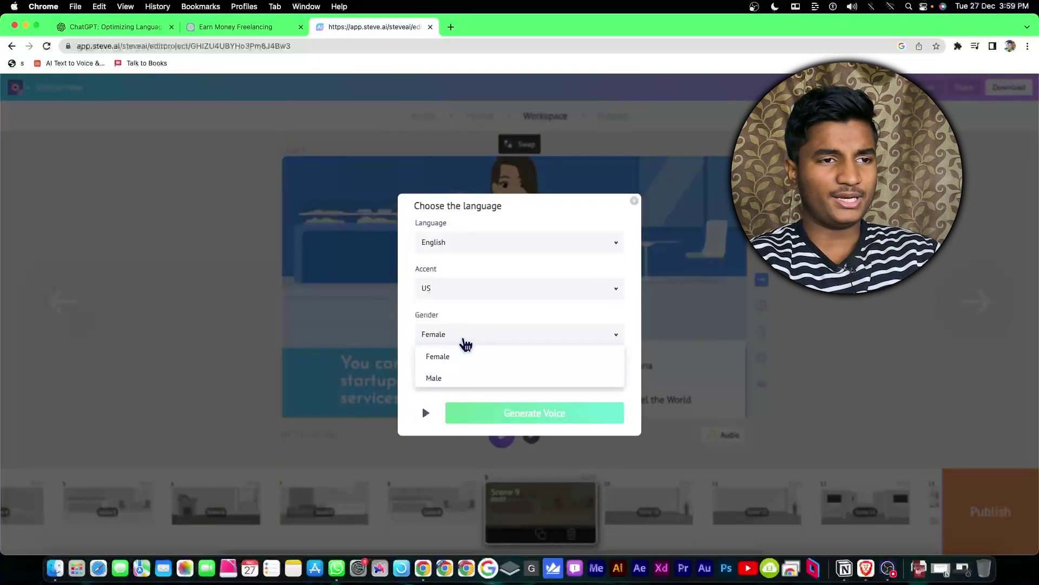
left_click(455, 382)
left_click(412, 377)
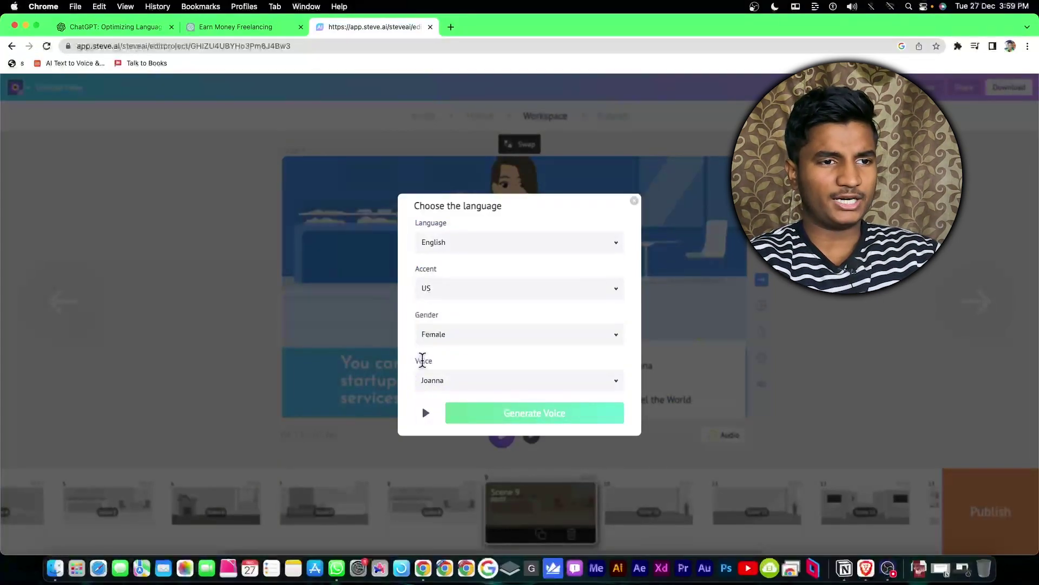